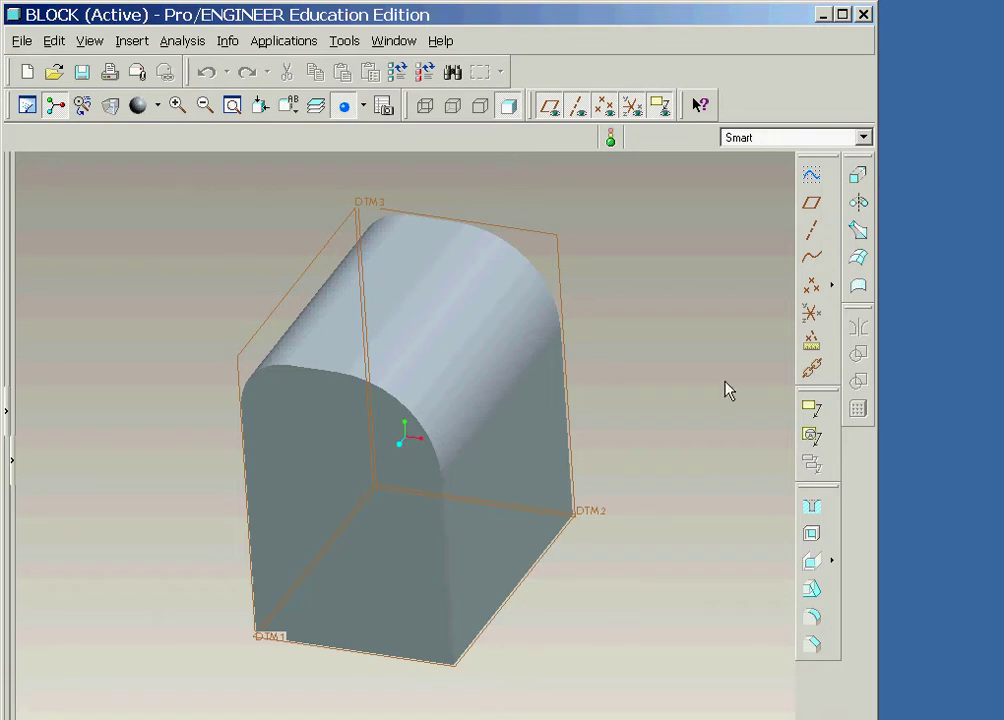
Step: Start an Extrude on the BLOCK part and open its Placement panel to define the sketch
click(859, 177)
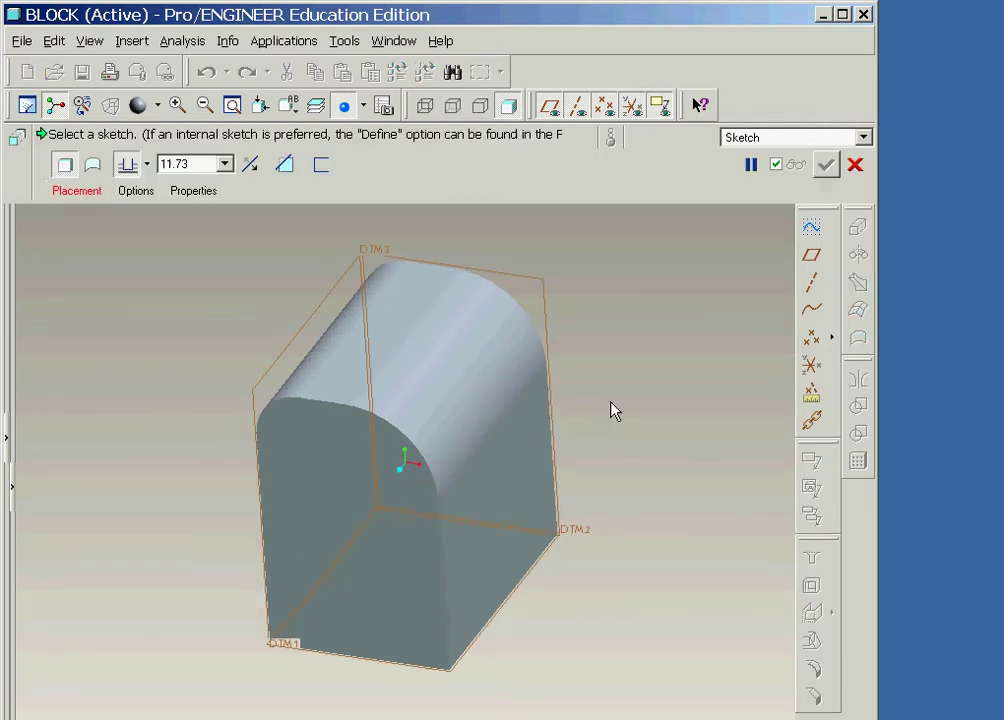
click(80, 195)
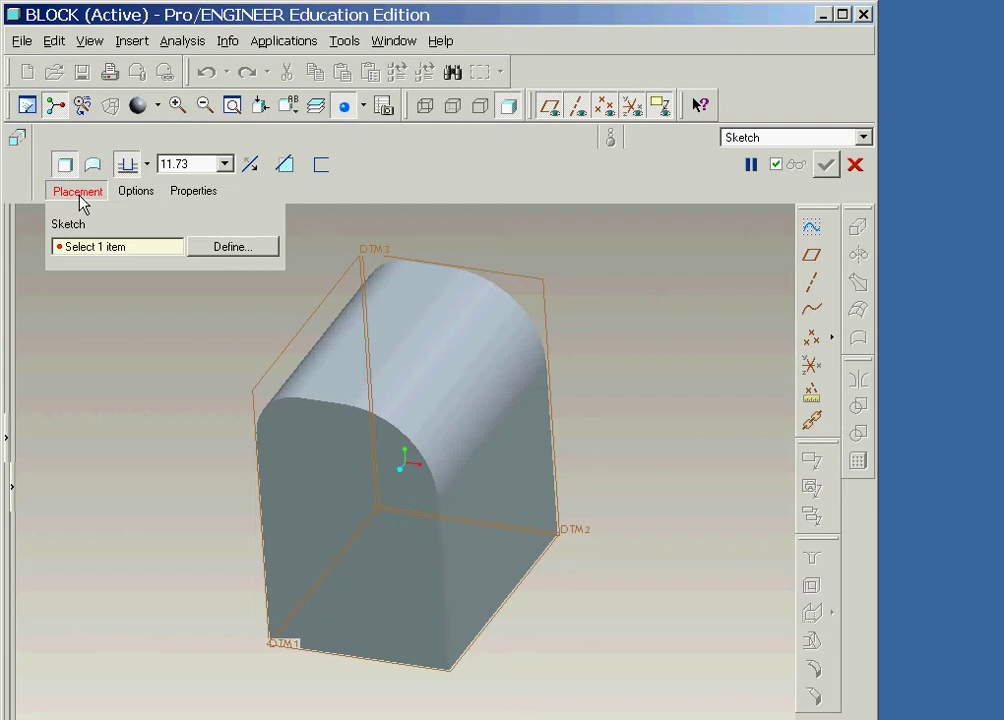
Step: Place the sketch on the block's side face, with the top strip as reference oriented Top
click(233, 247)
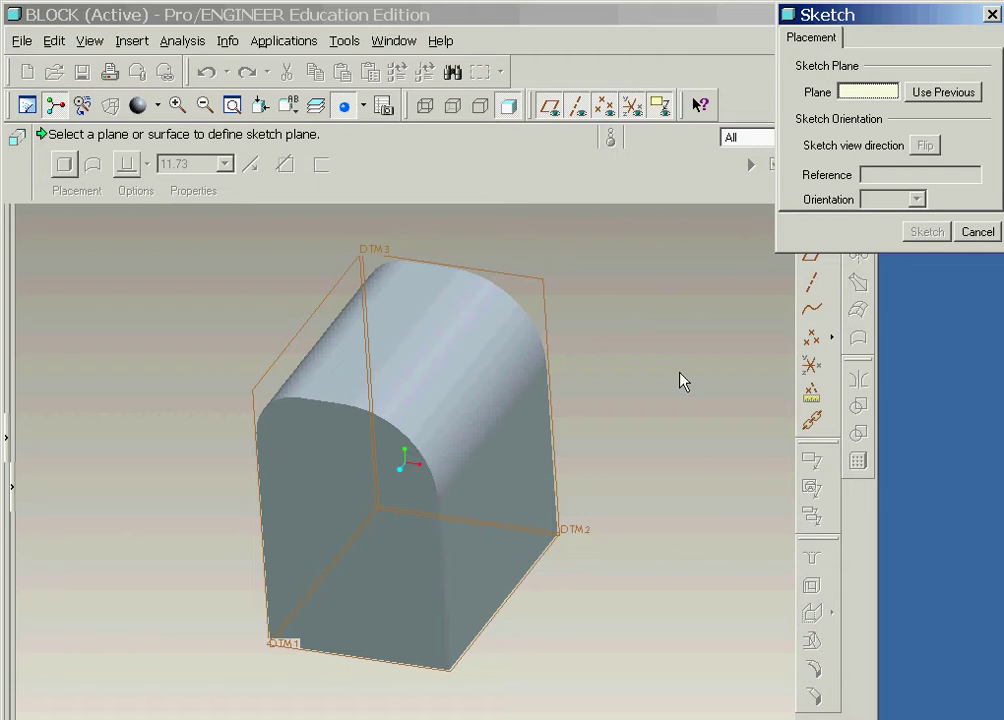
click(506, 494)
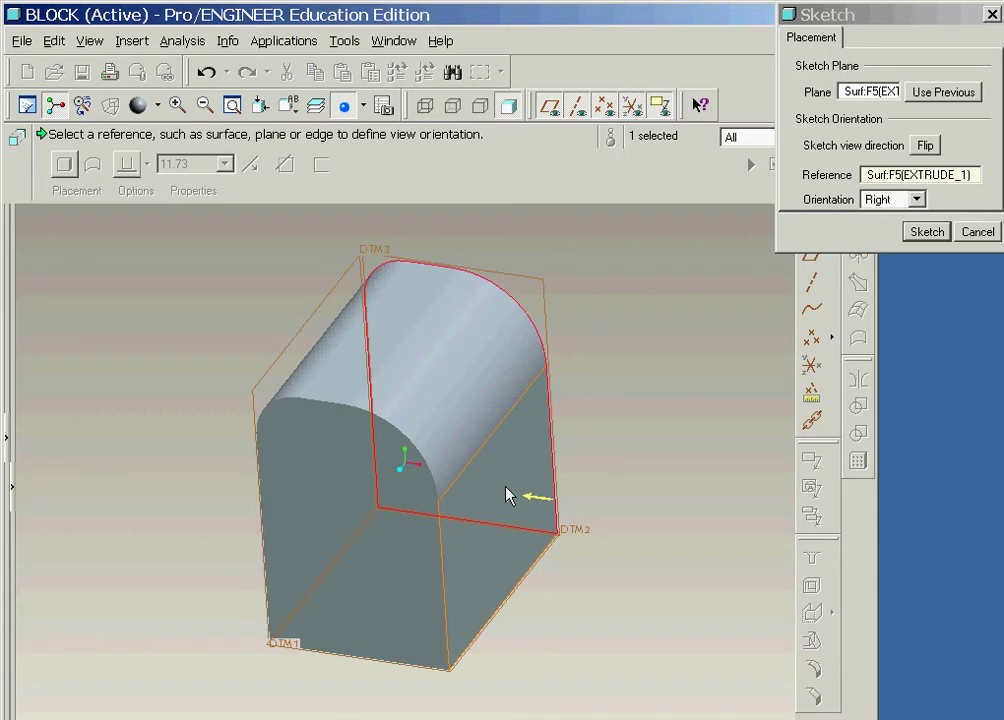
click(404, 305)
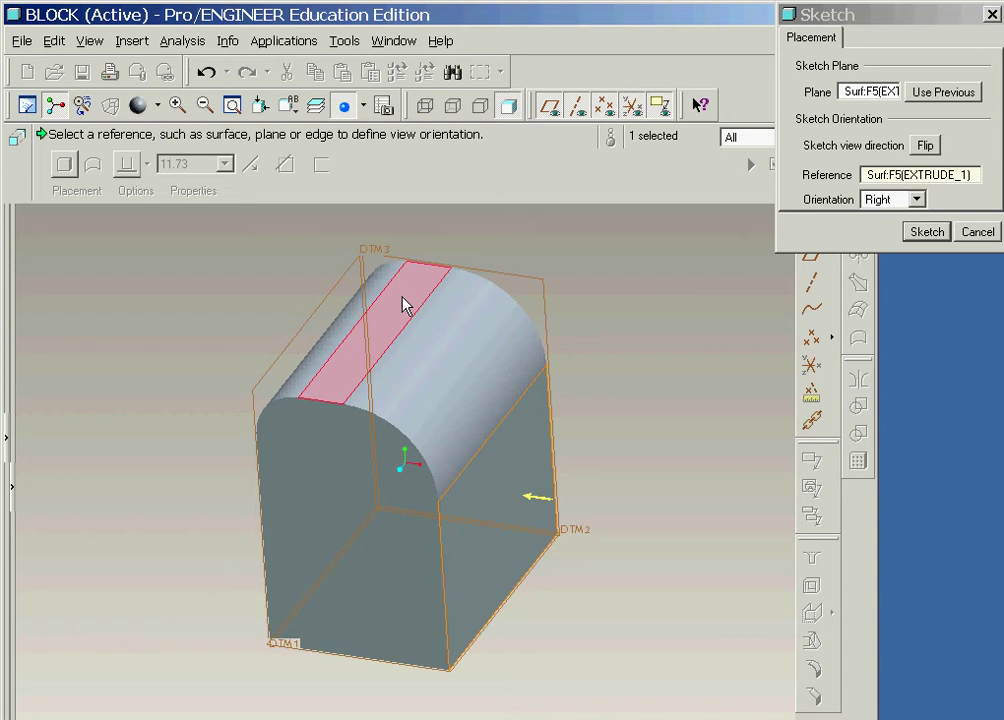
click(893, 199)
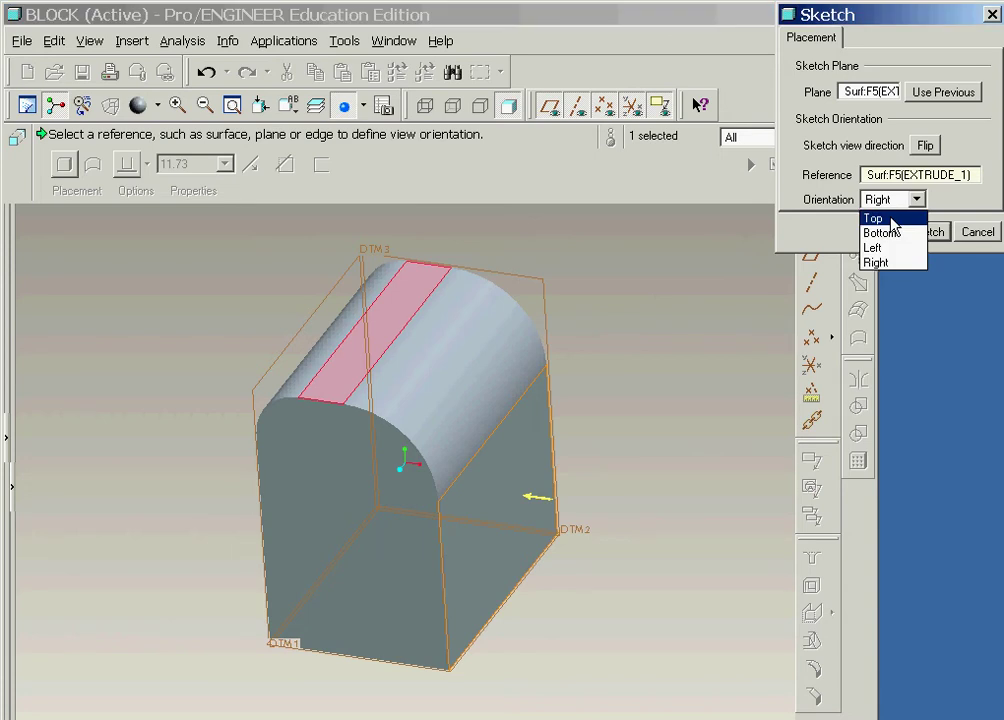
click(891, 218)
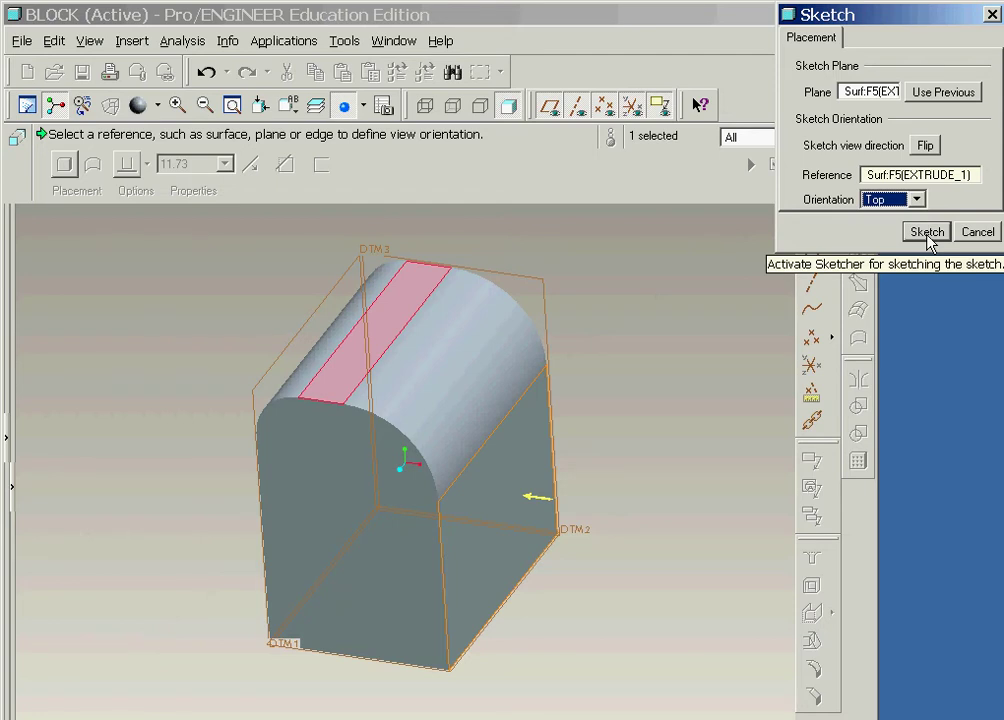
click(926, 232)
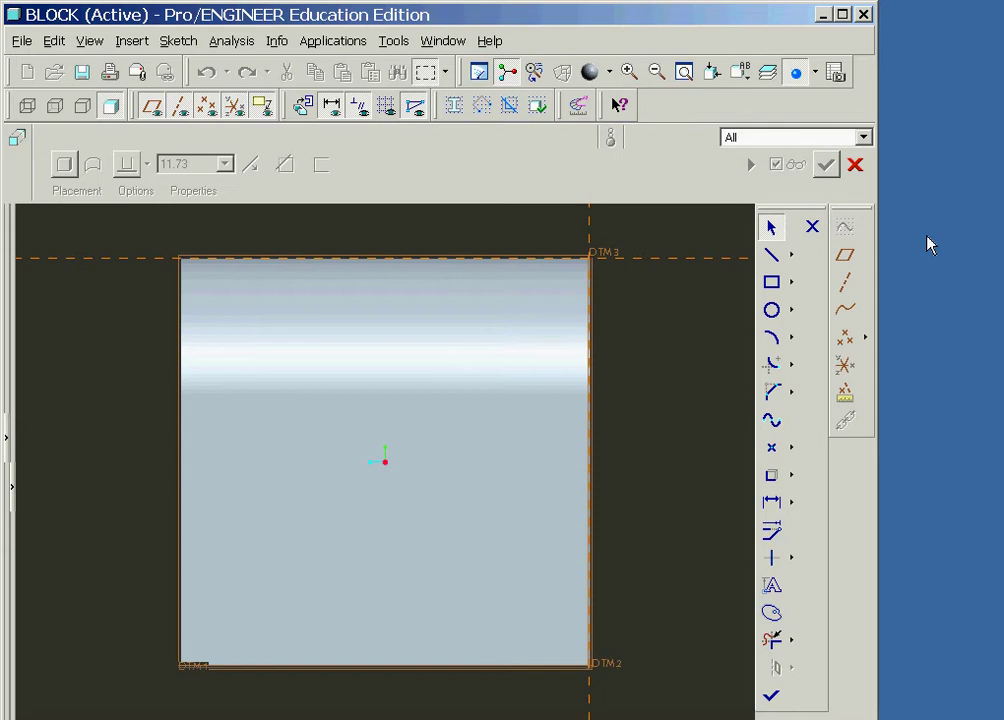
Step: In No Hidden display, draw a vertical line from the top edge down past centre, left of middle
right_click(616, 318)
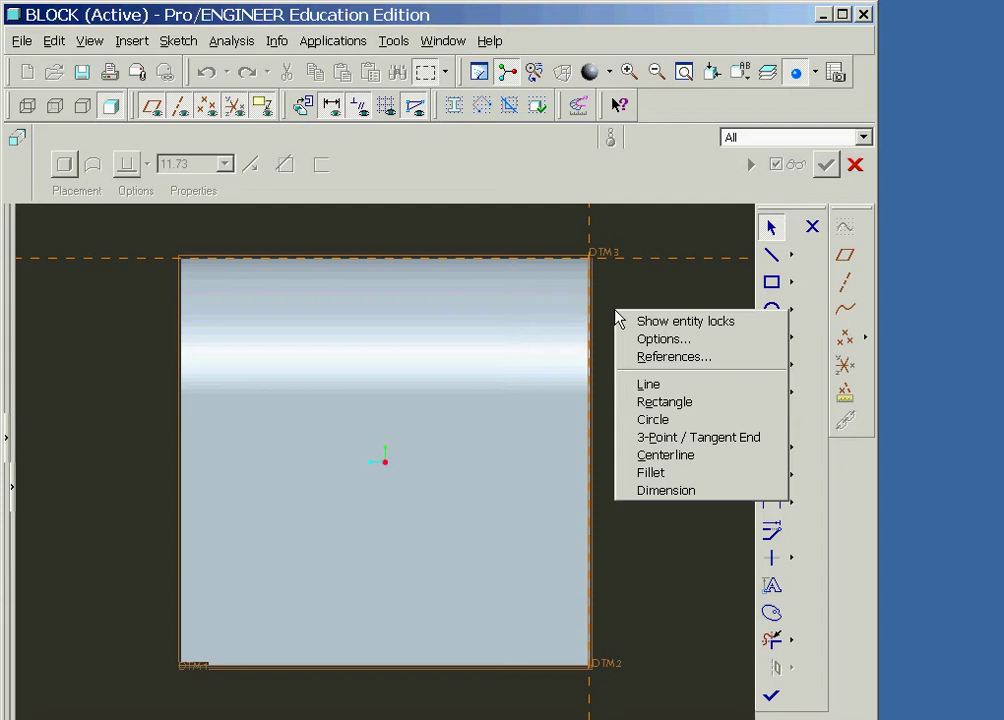
click(648, 385)
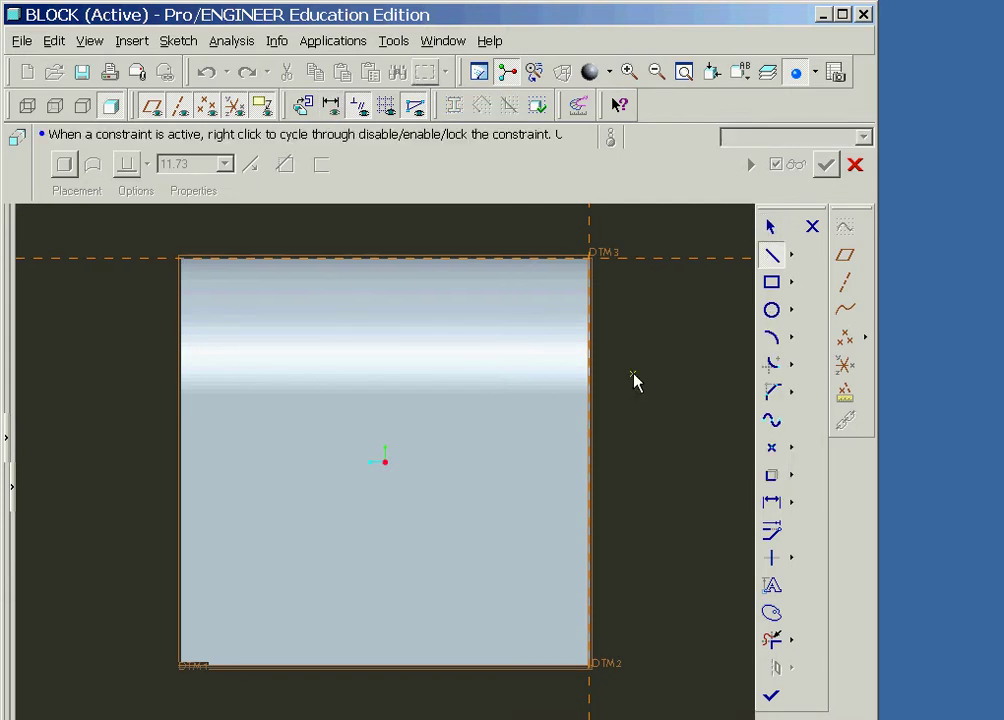
click(80, 113)
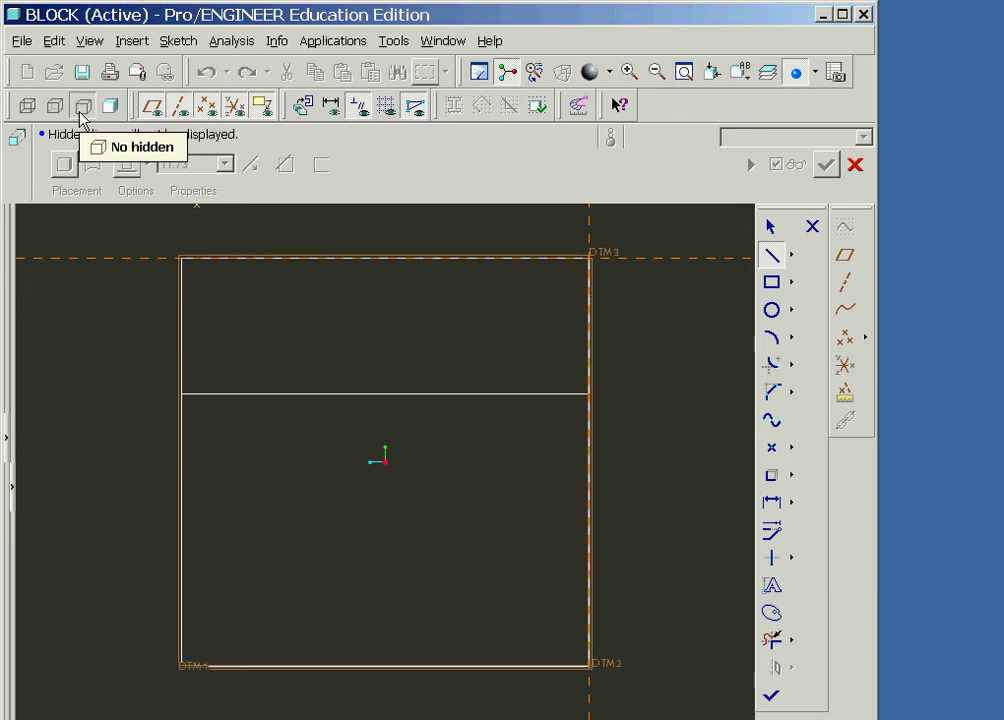
click(288, 260)
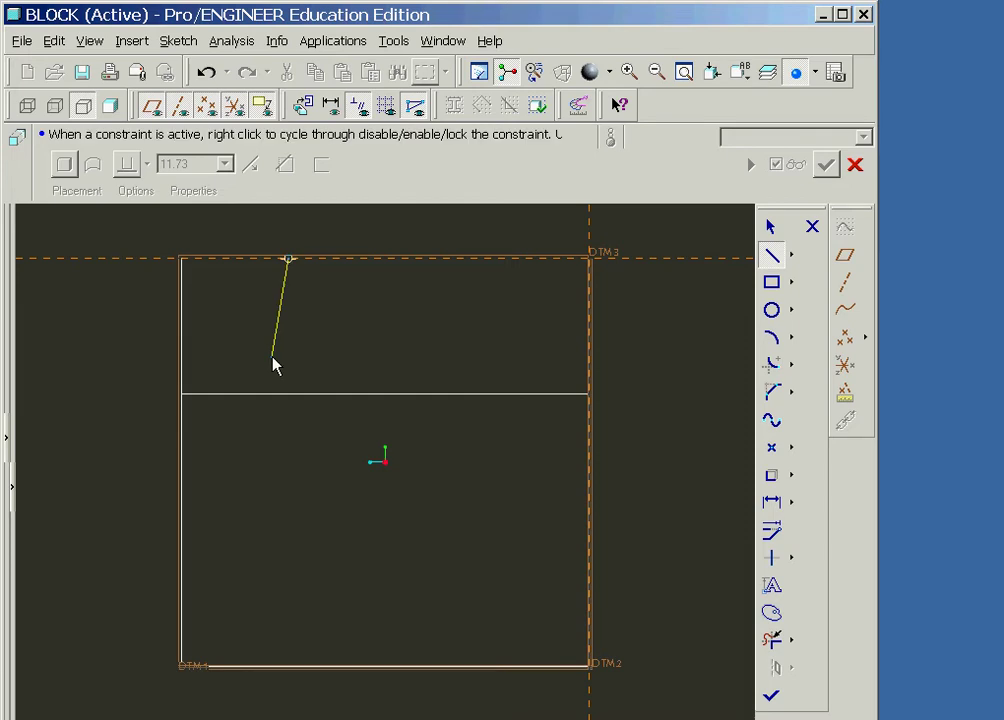
click(290, 513)
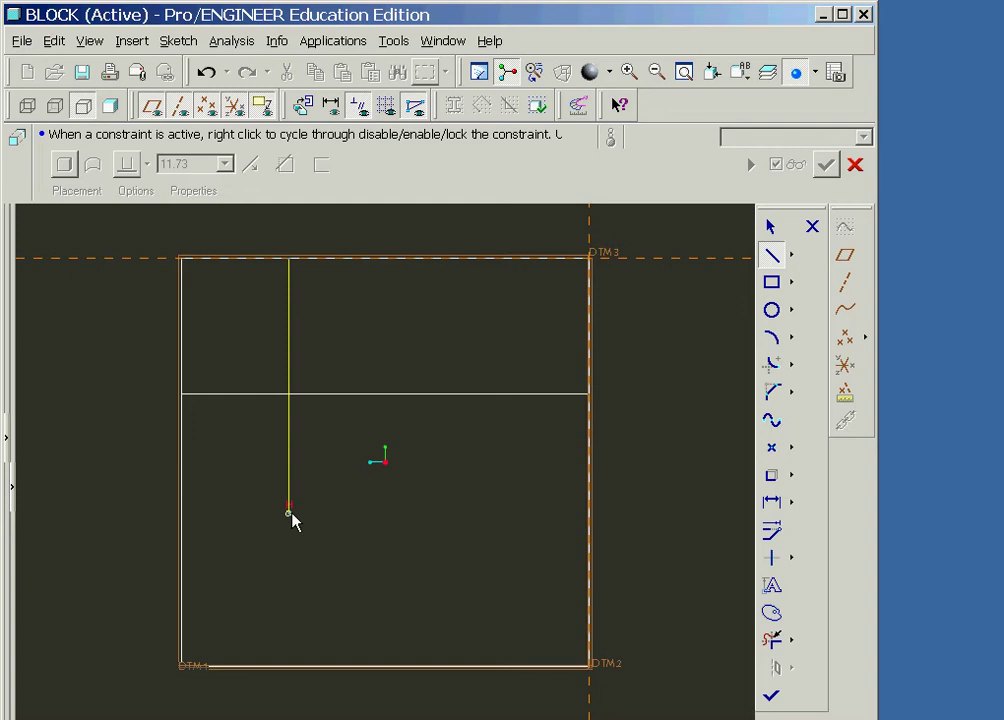
click(291, 518)
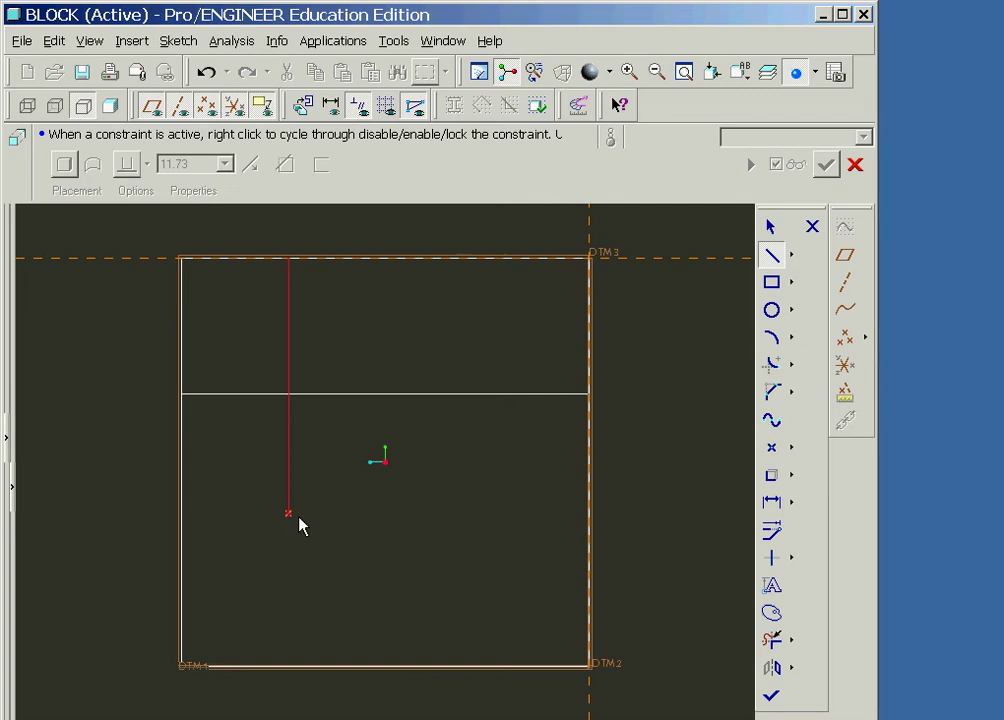
Step: Add a tangent arc from the line's lower end to form the rounded bottom
right_click(337, 633)
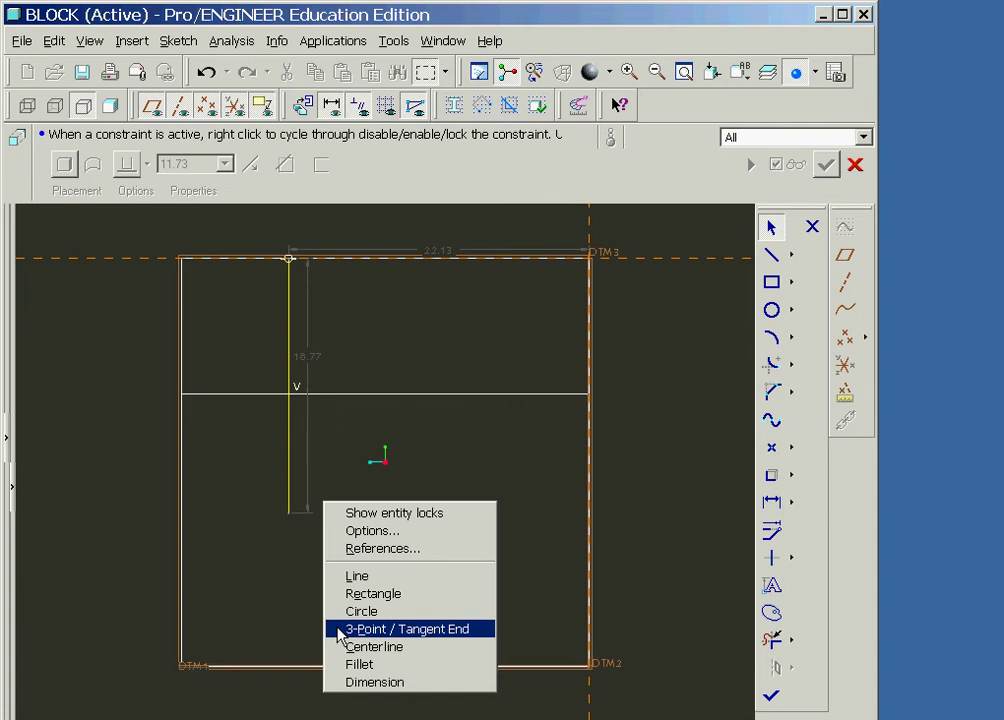
click(340, 629)
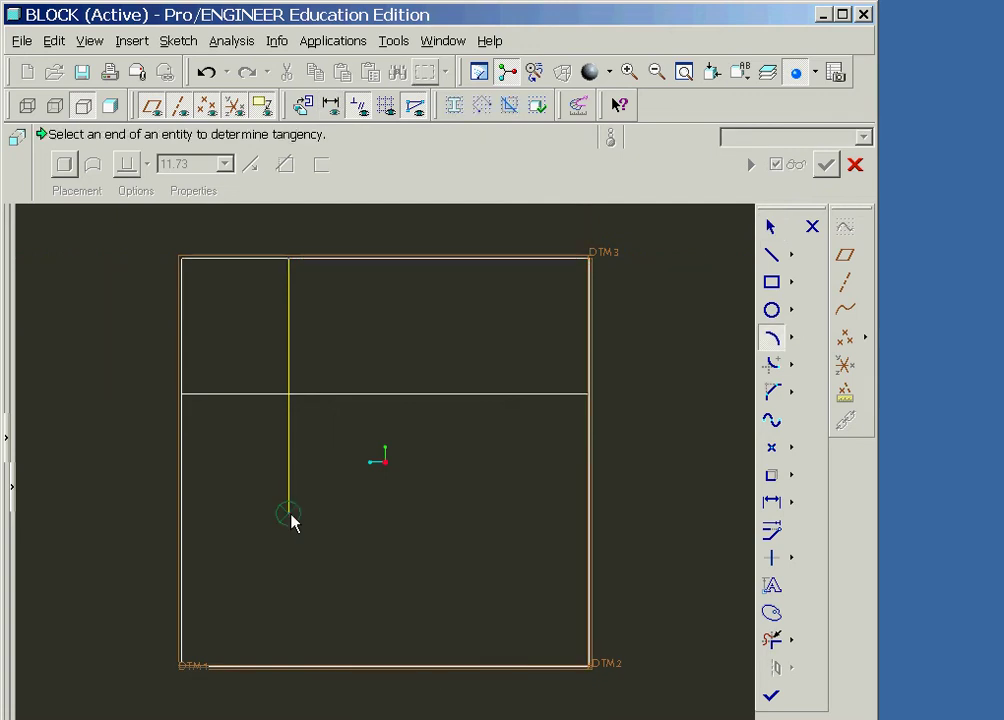
click(290, 514)
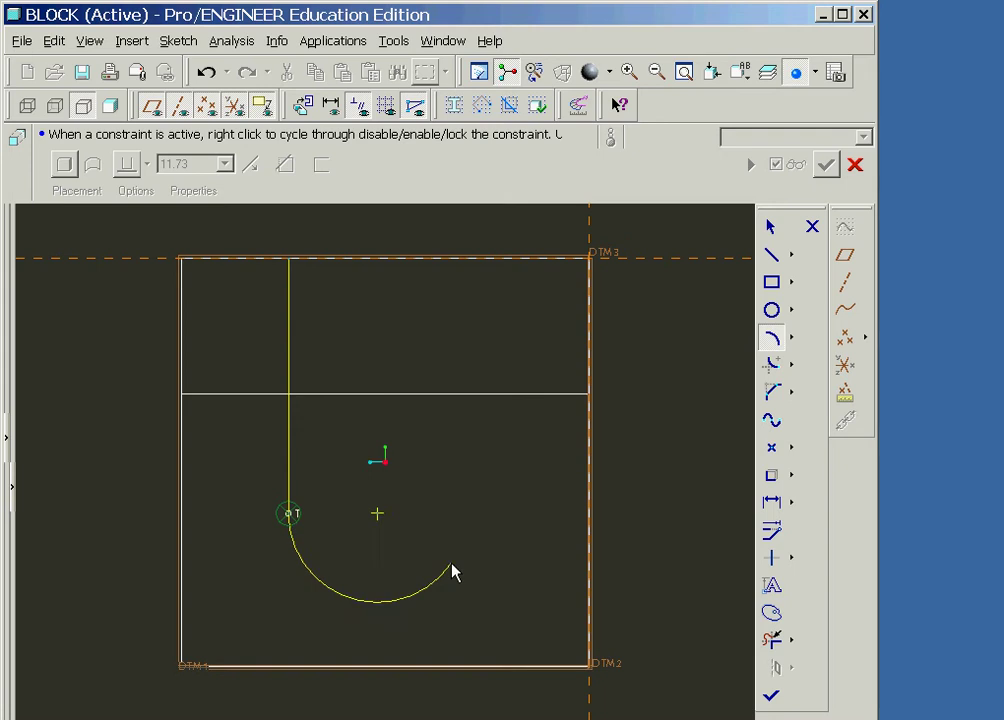
click(491, 514)
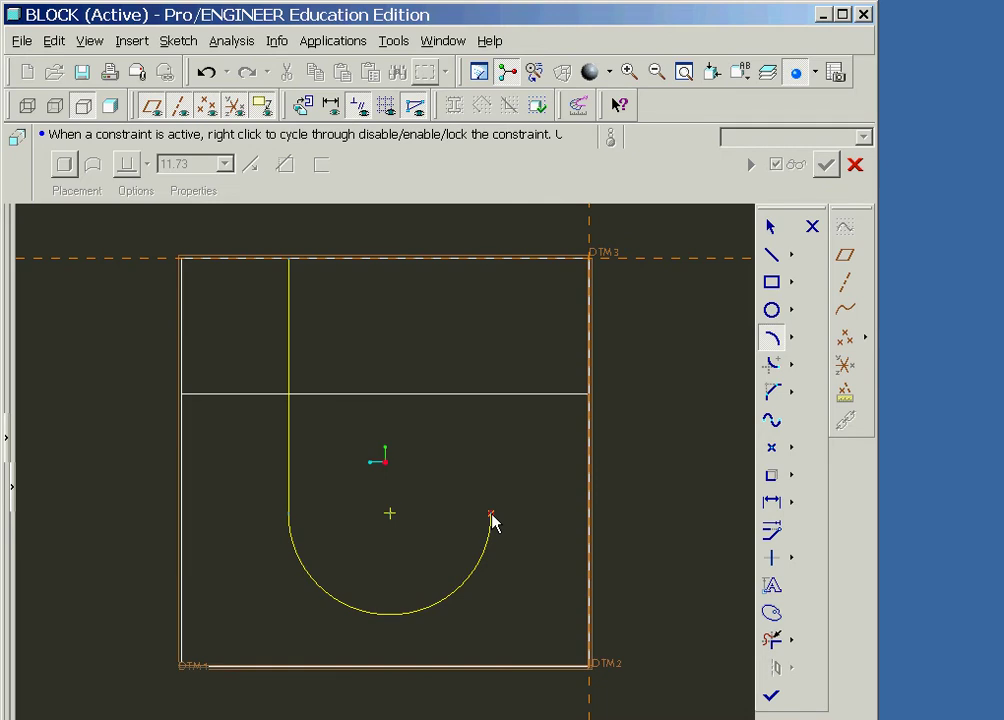
Step: Draw the second vertical line from the arc's right end up to the top edge
right_click(492, 520)
click(516, 587)
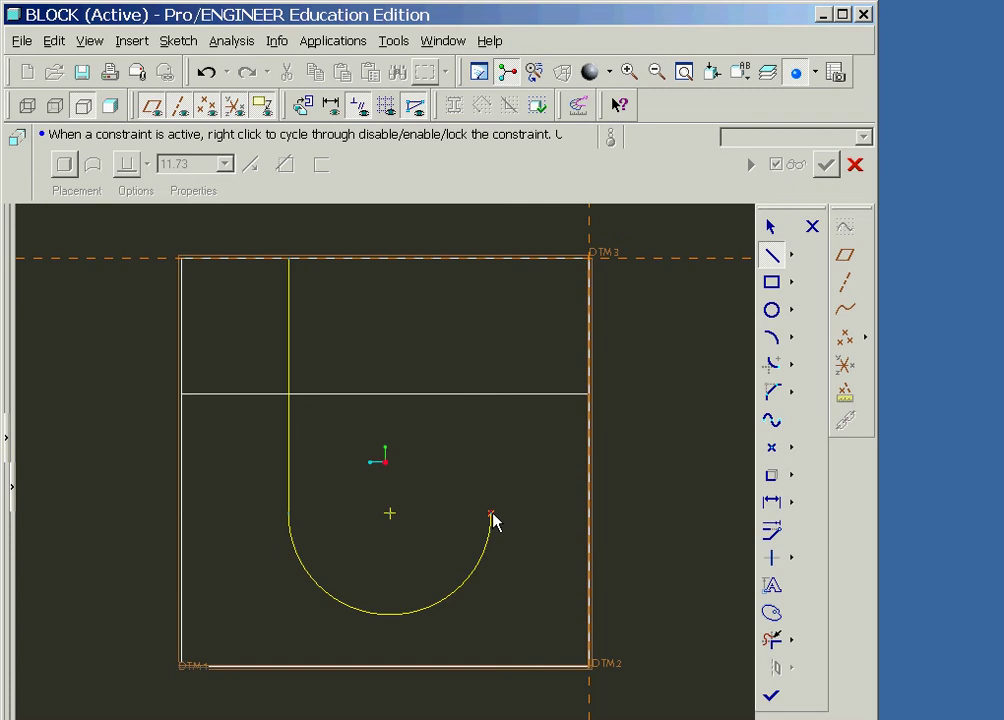
click(491, 513)
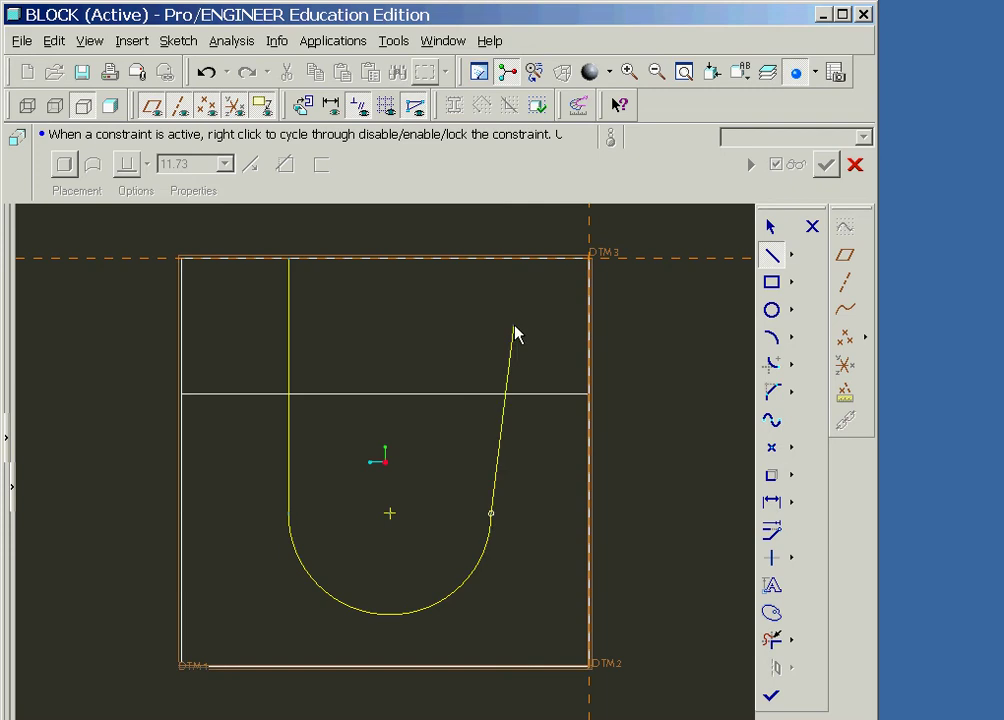
click(493, 259)
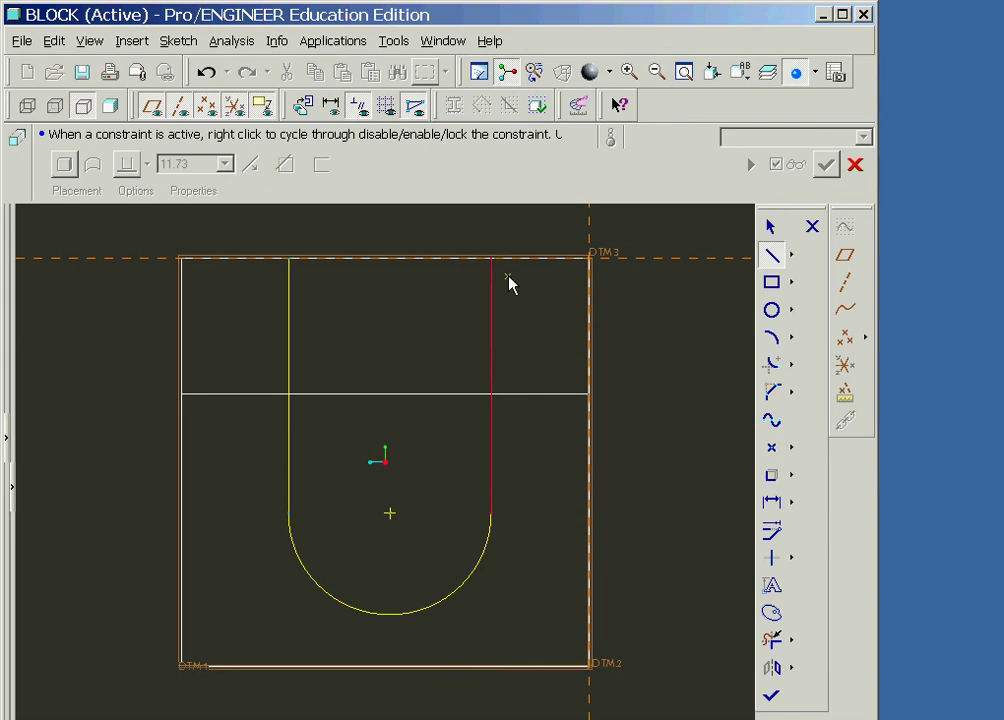
middle_click(509, 284)
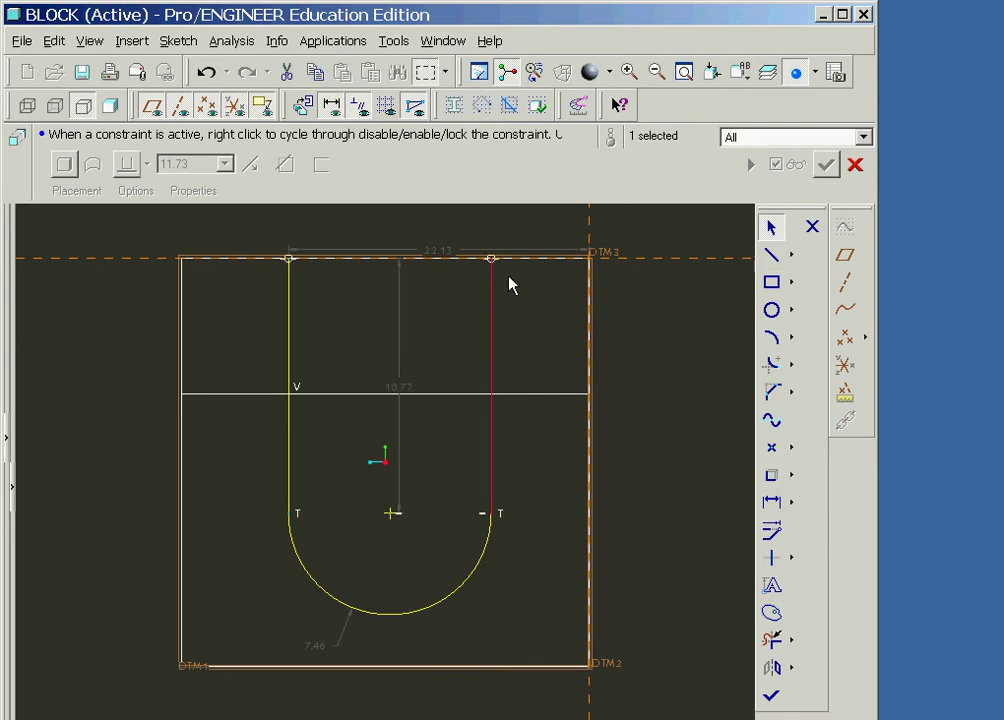
Step: Dimension the arc centre horizontally to the right reference line, placing the 14.67 value above
click(776, 503)
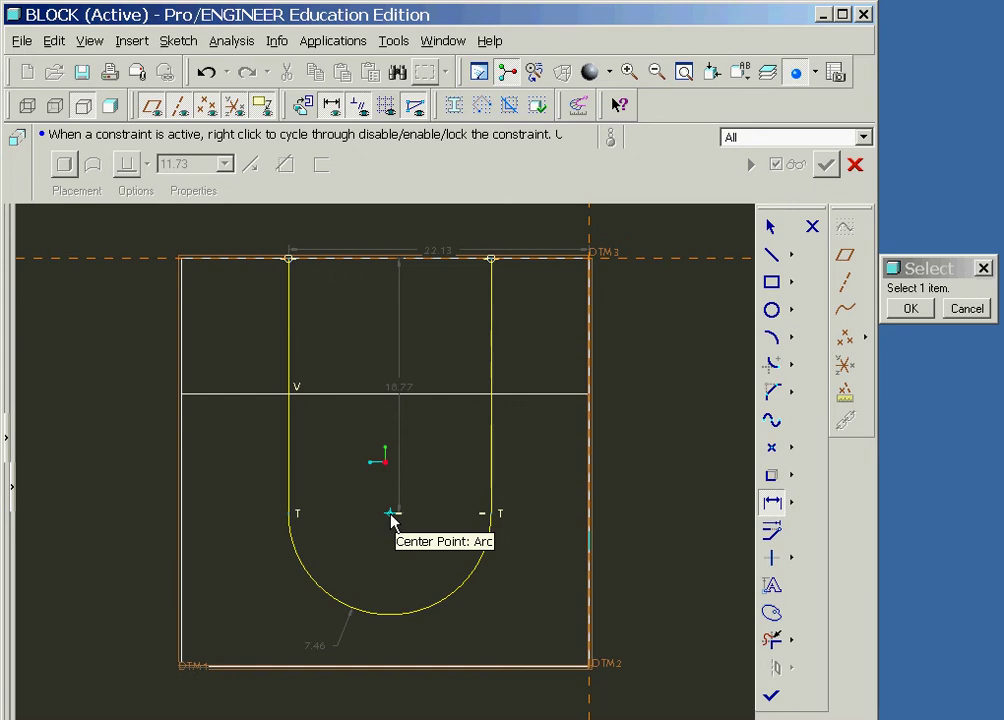
click(390, 514)
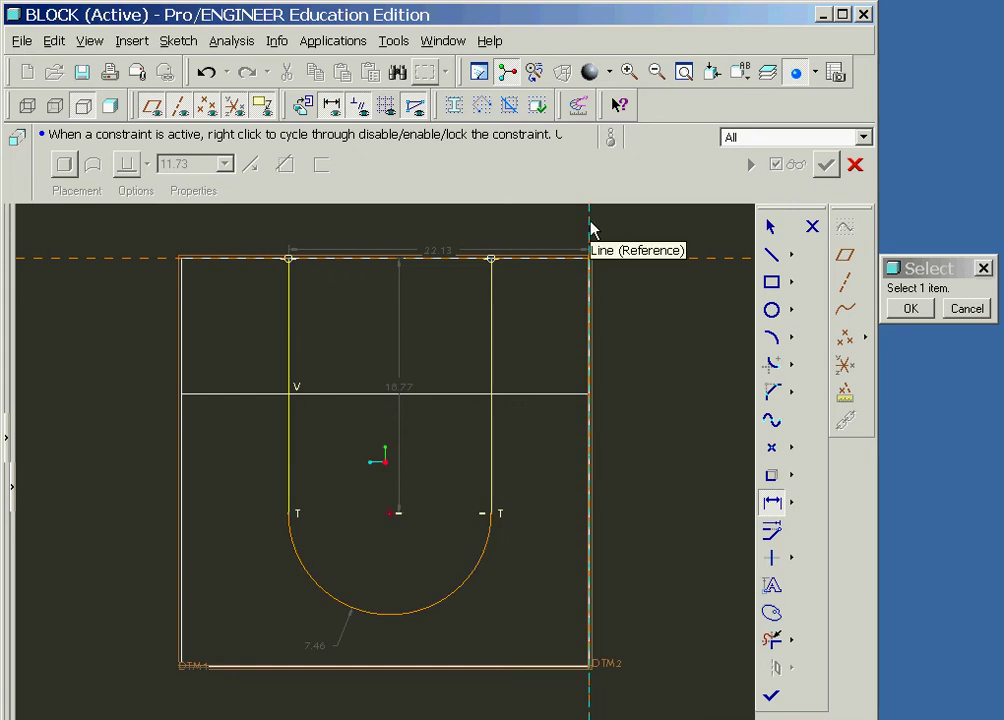
click(592, 230)
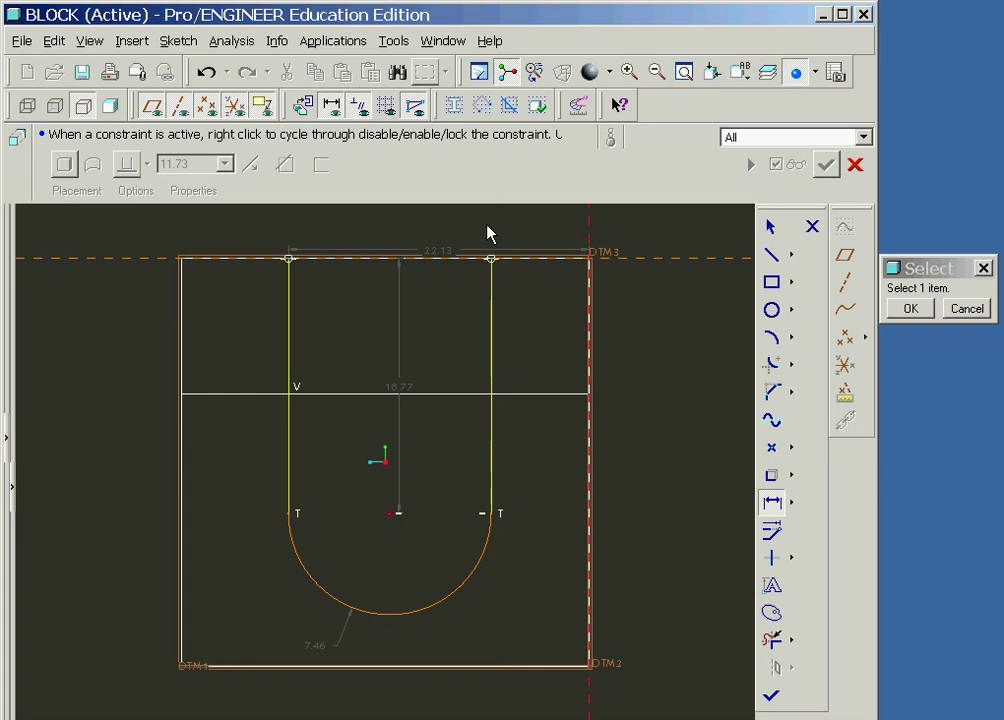
middle_click(493, 236)
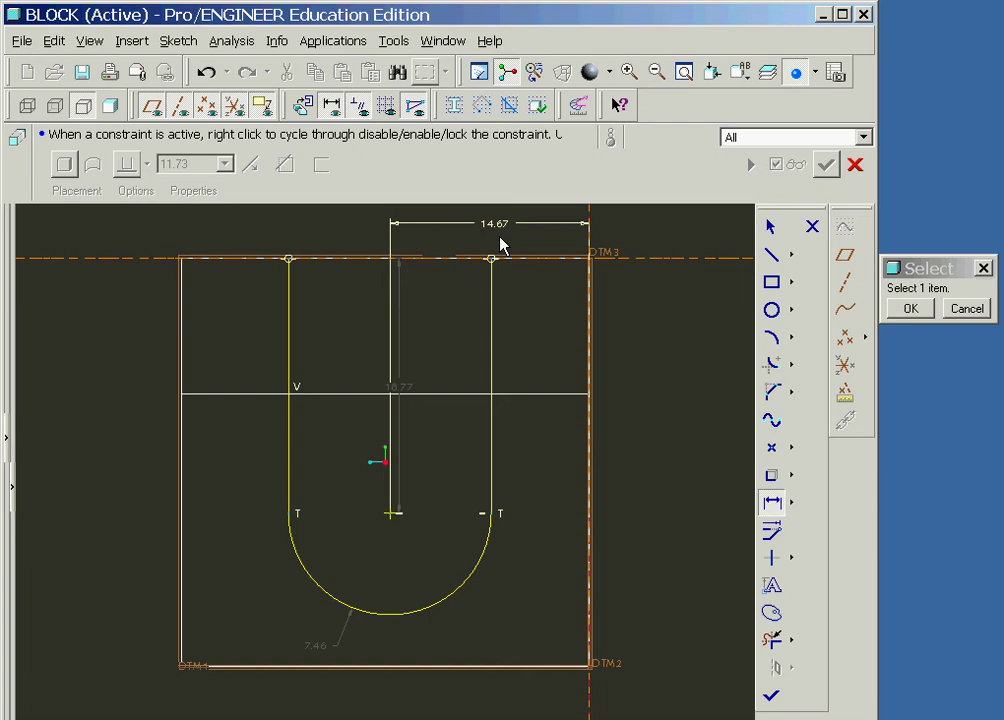
middle_click(500, 245)
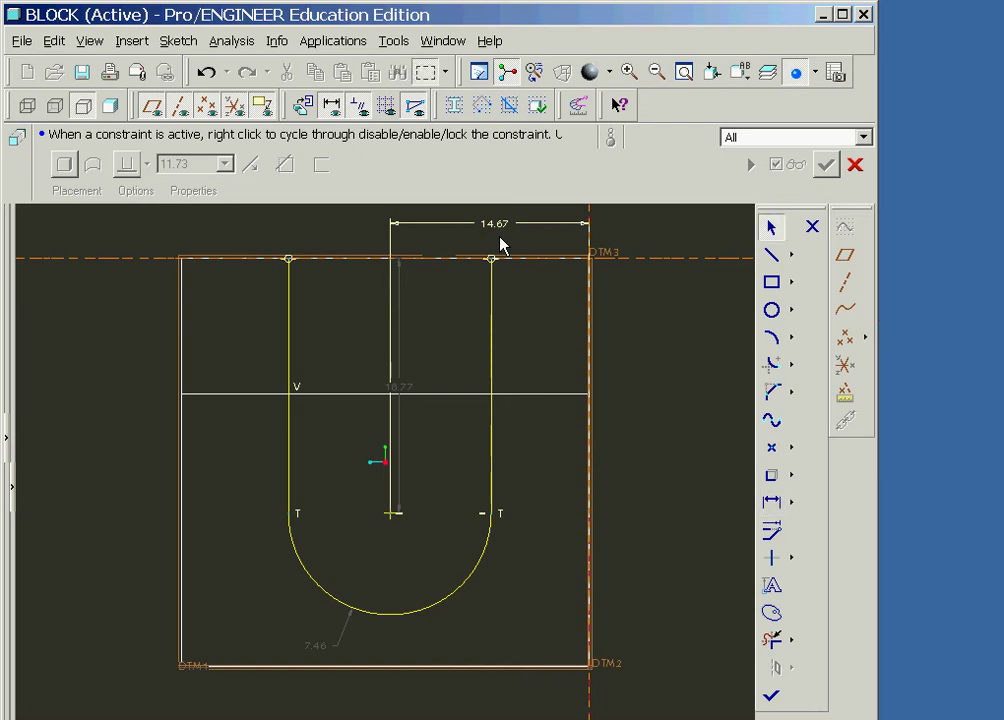
Step: Change the horizontal dimension to 15, the vertical to 15 and the arc to 10
double_click(500, 245)
text(15)
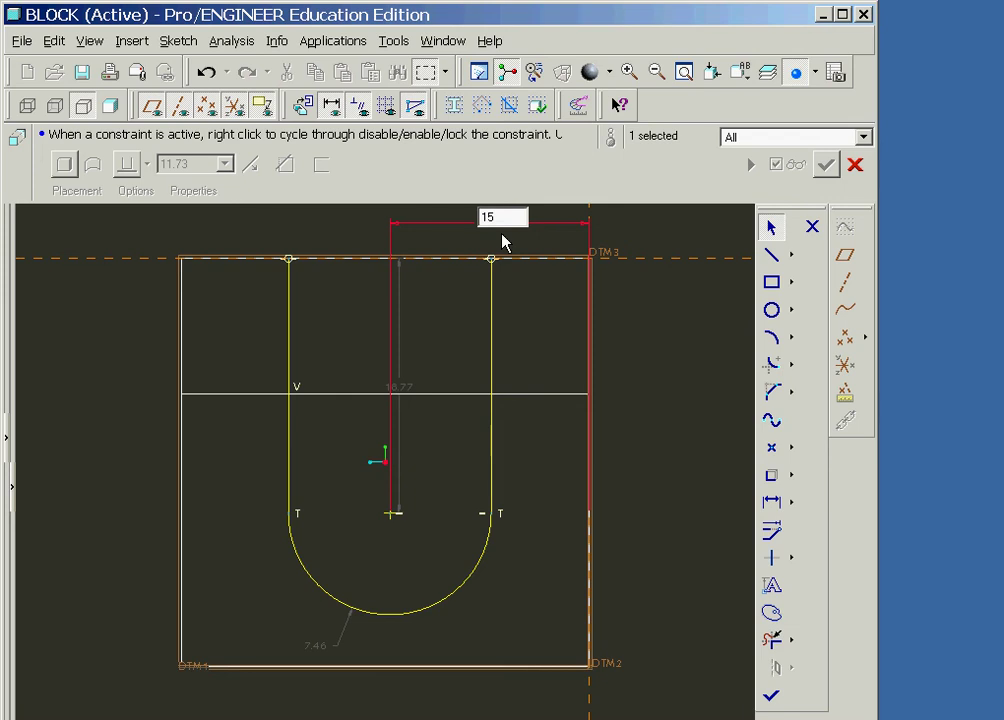
key(Return)
double_click(394, 387)
text(15)
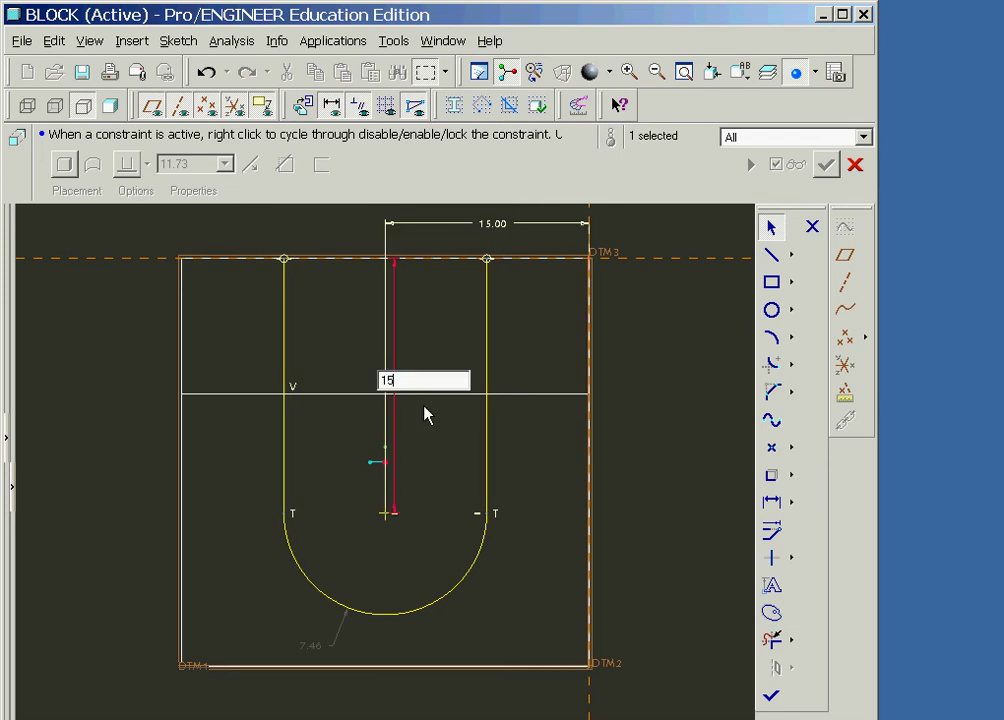
key(Return)
double_click(316, 596)
text(10)
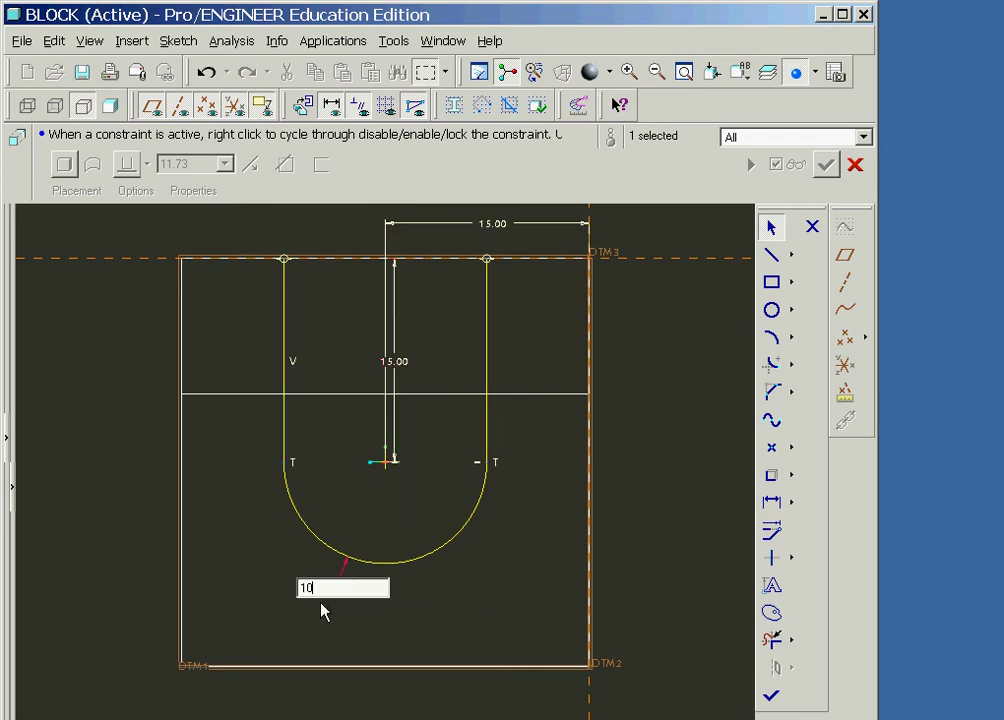
key(Return)
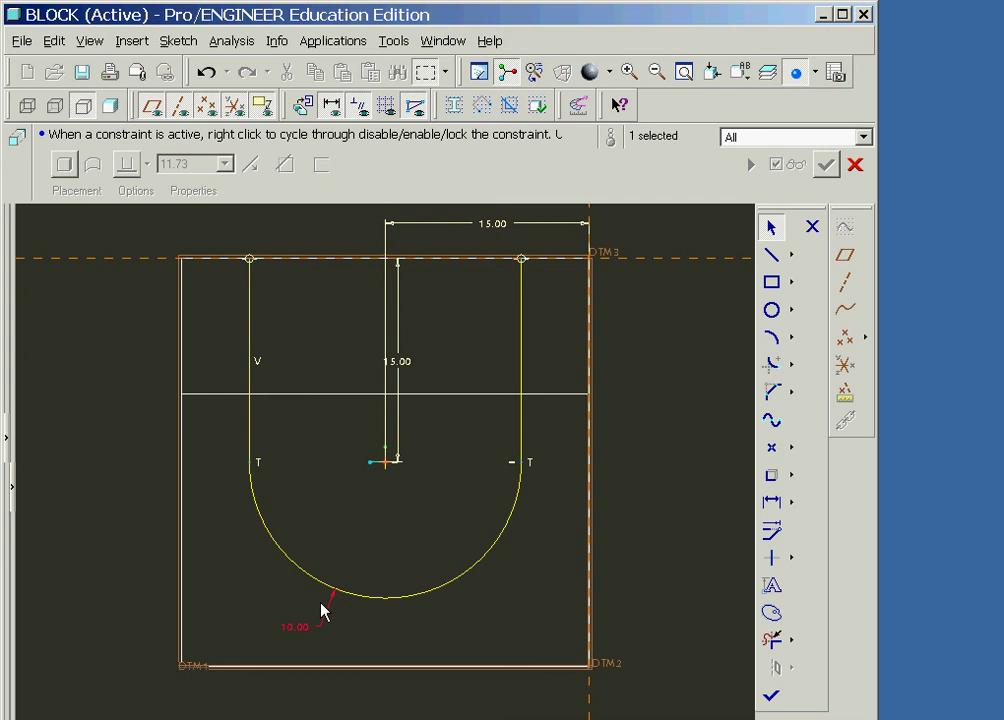
Step: Finish the sketch, set the extrude depth to Through All, and preview it in the default 3-D view
click(772, 699)
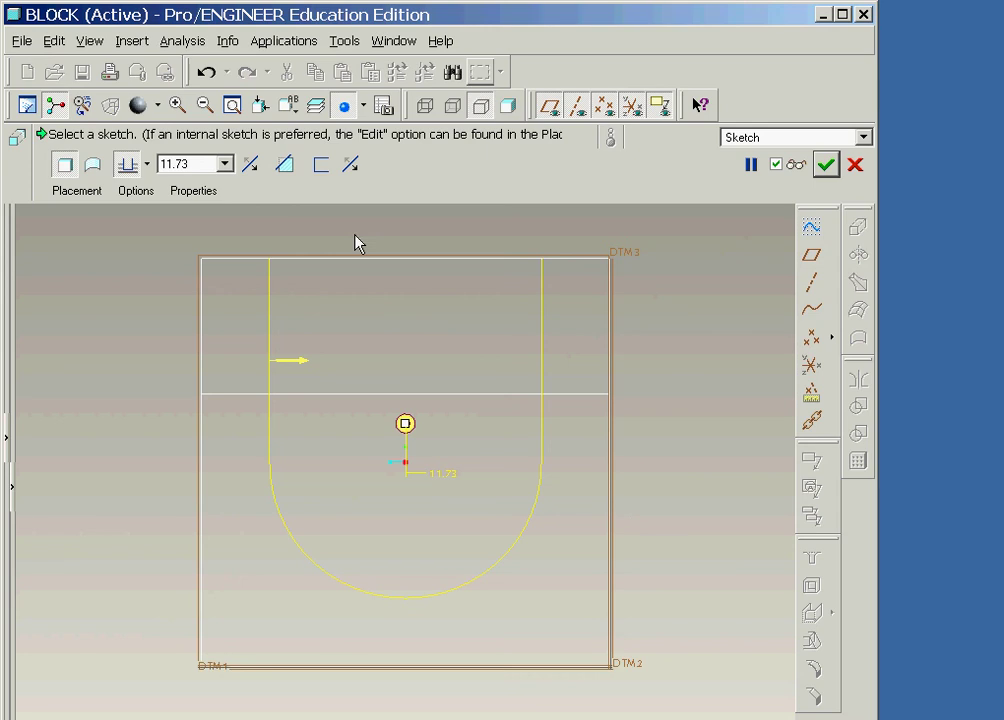
click(147, 165)
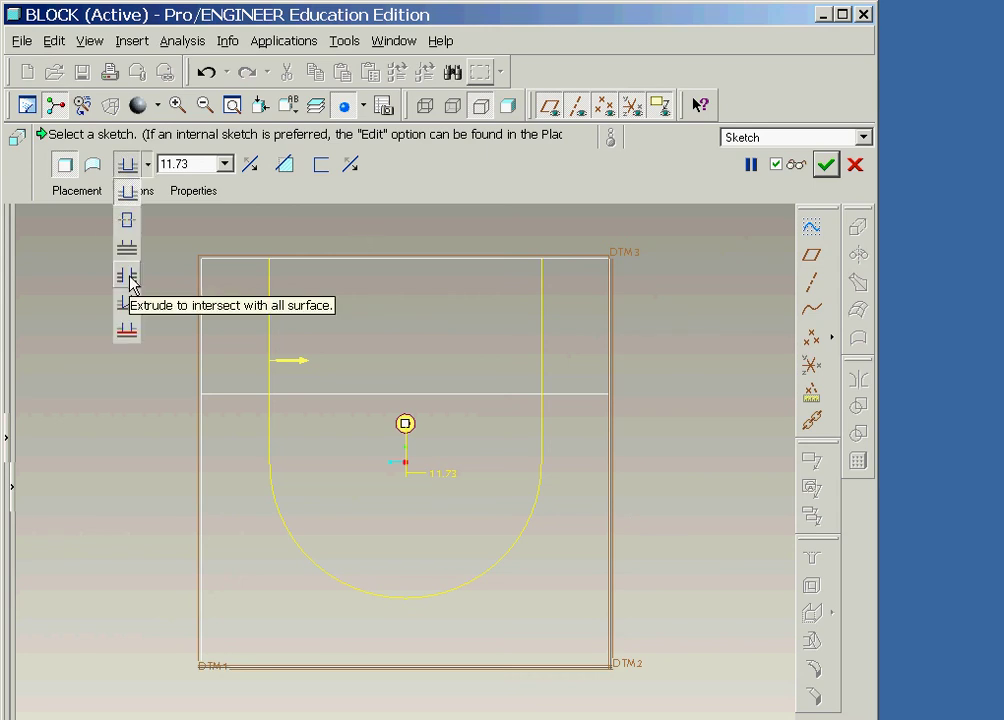
click(128, 276)
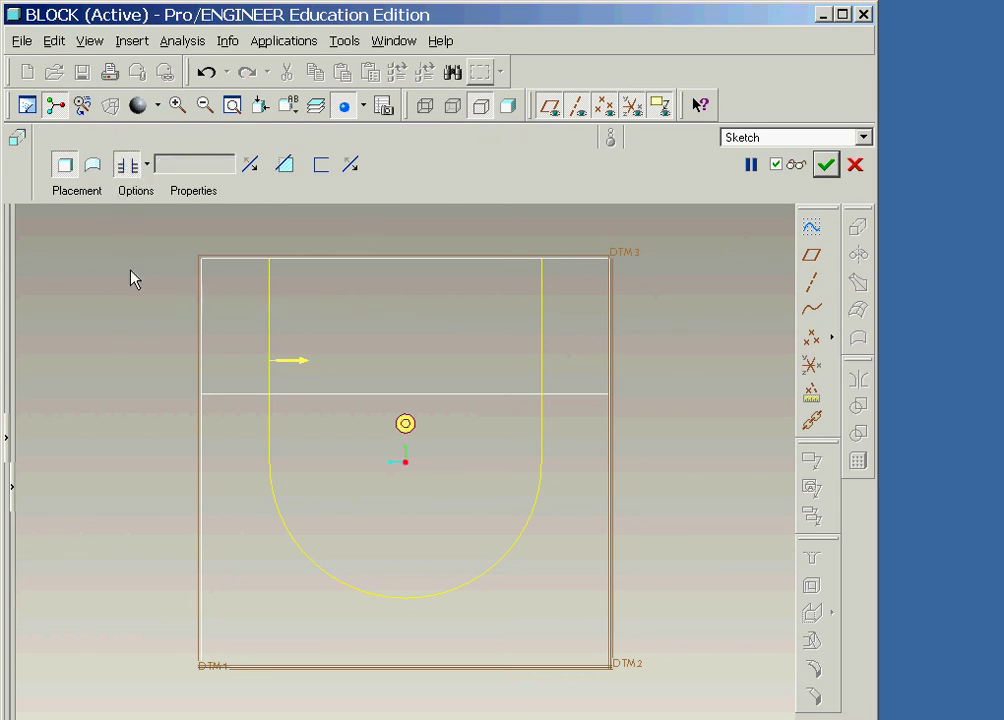
key(ctrl+d)
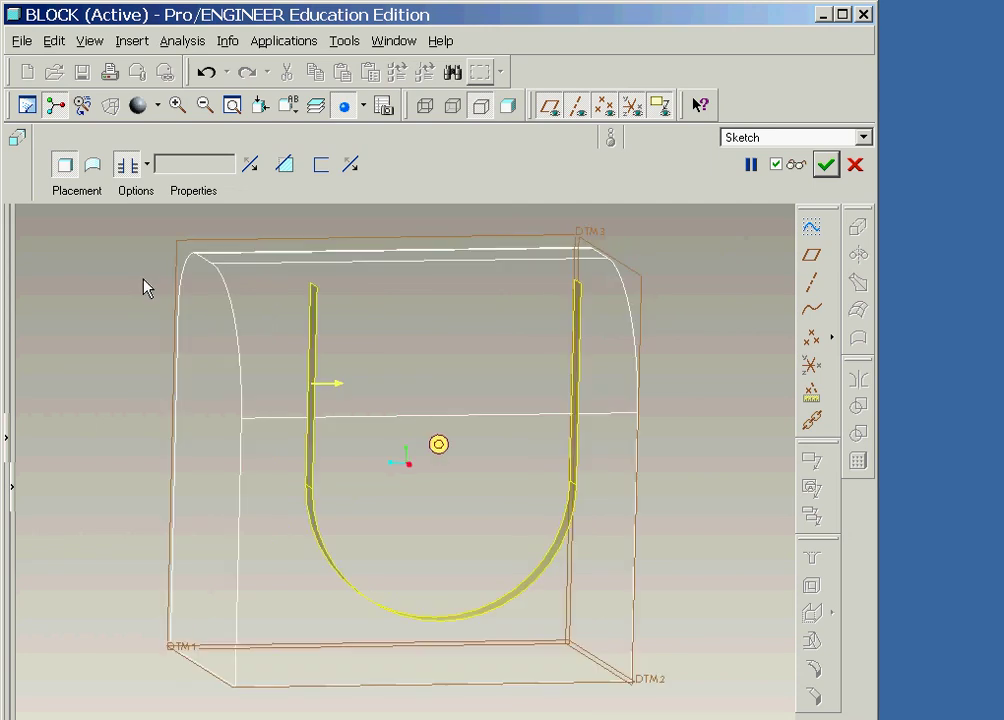
middle_drag(158, 297, 166, 304)
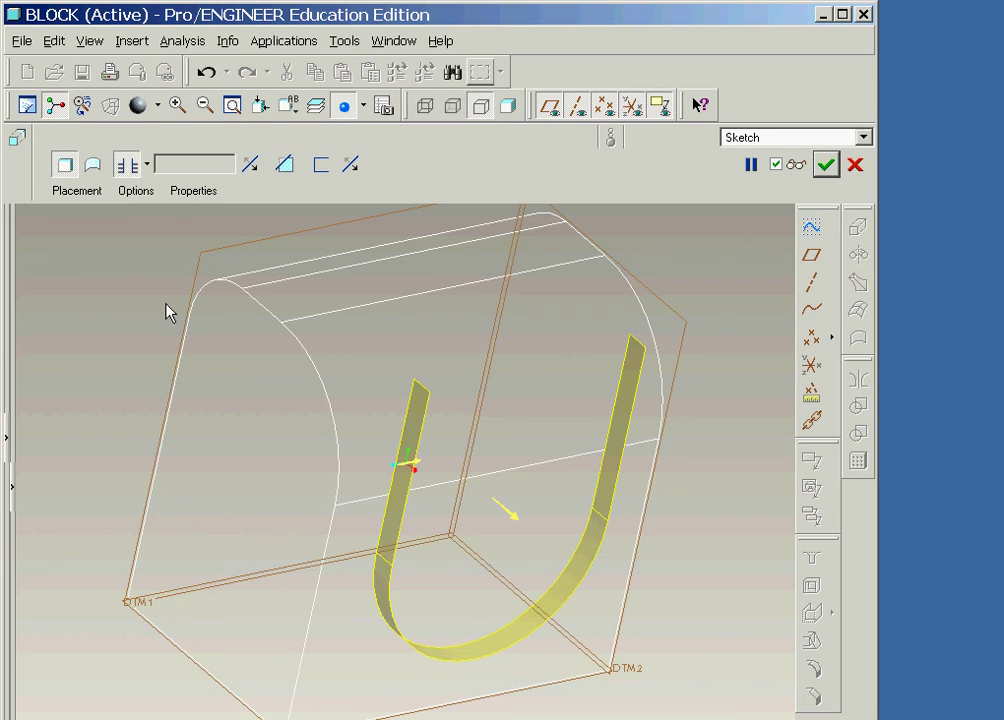
Step: Flip the extrude direction, switch to Remove Material, and verify the U-shaped cut preview
click(251, 172)
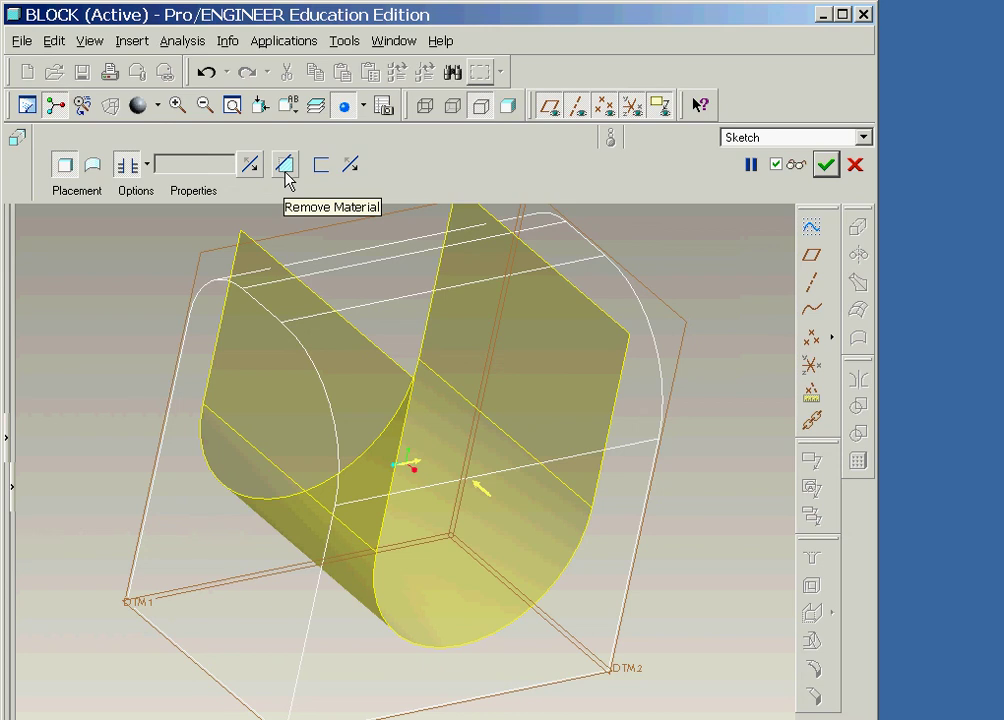
click(285, 166)
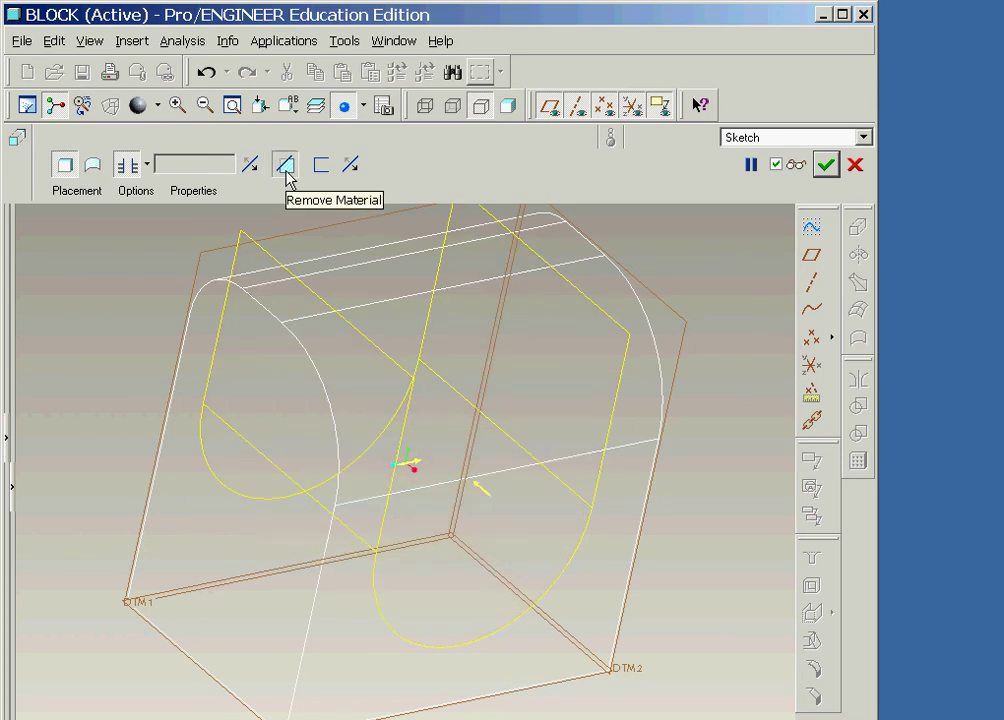
click(791, 167)
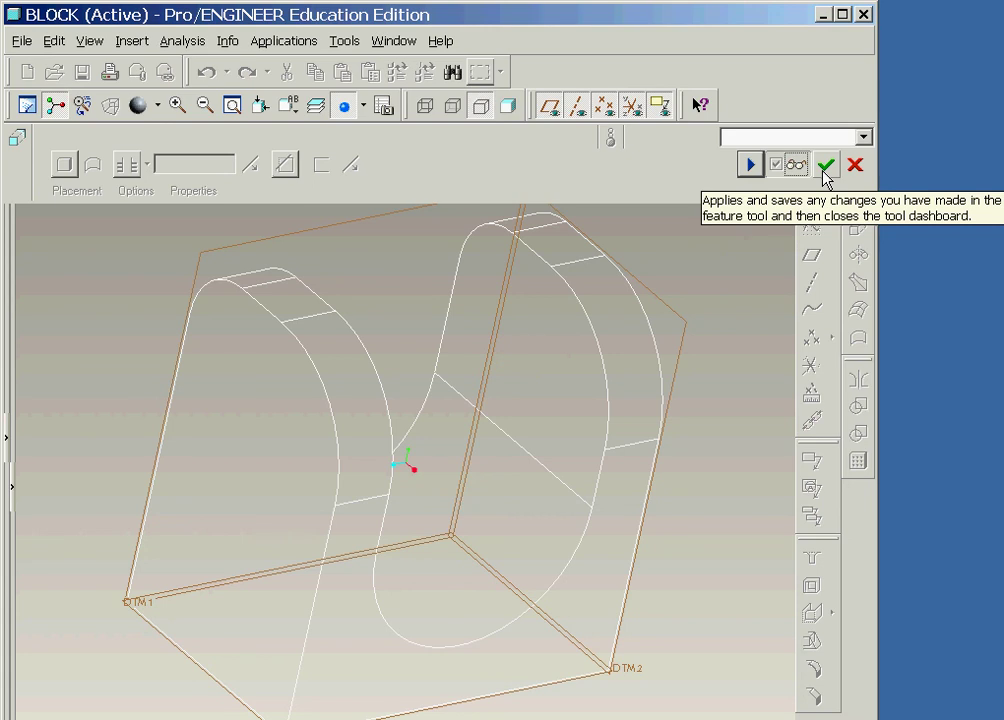
Step: Apply the extruded cut and display the block shaded
click(824, 170)
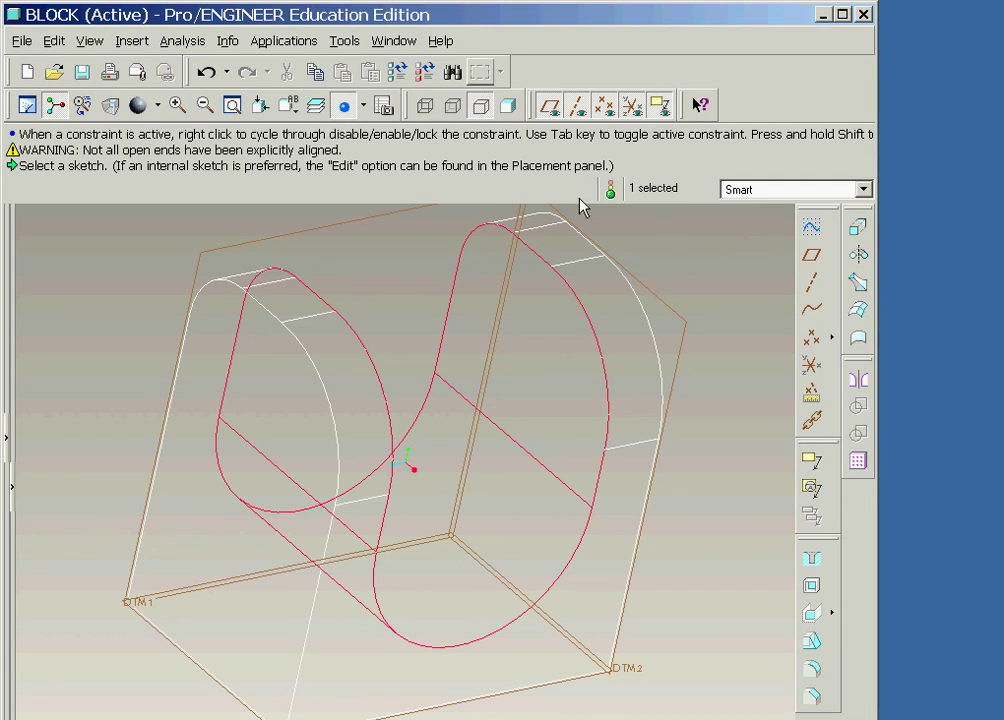
click(508, 106)
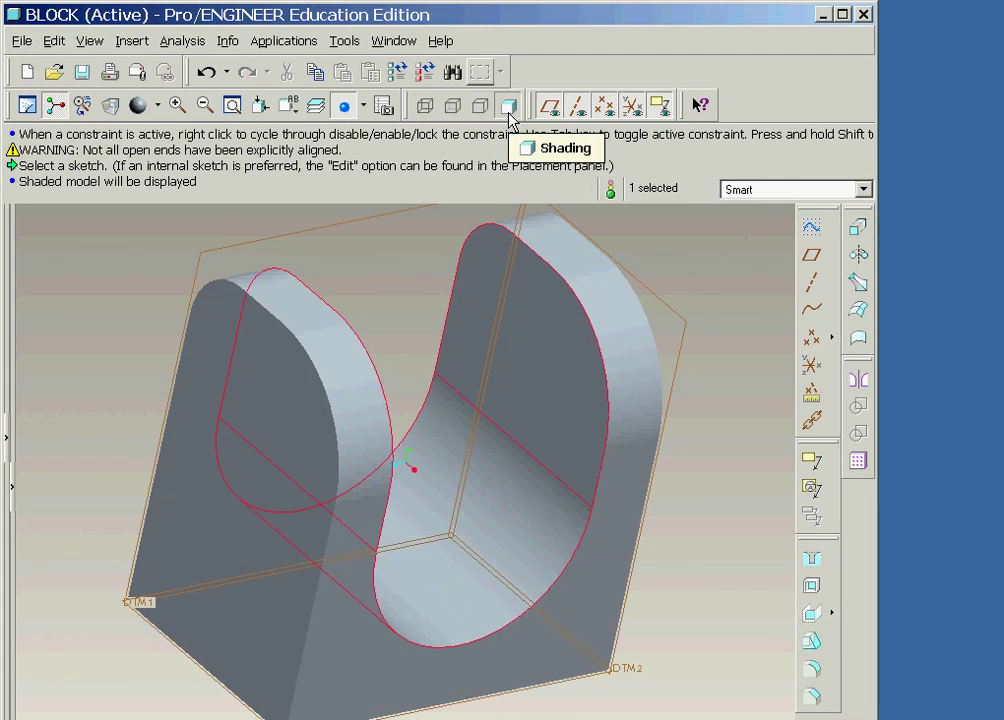